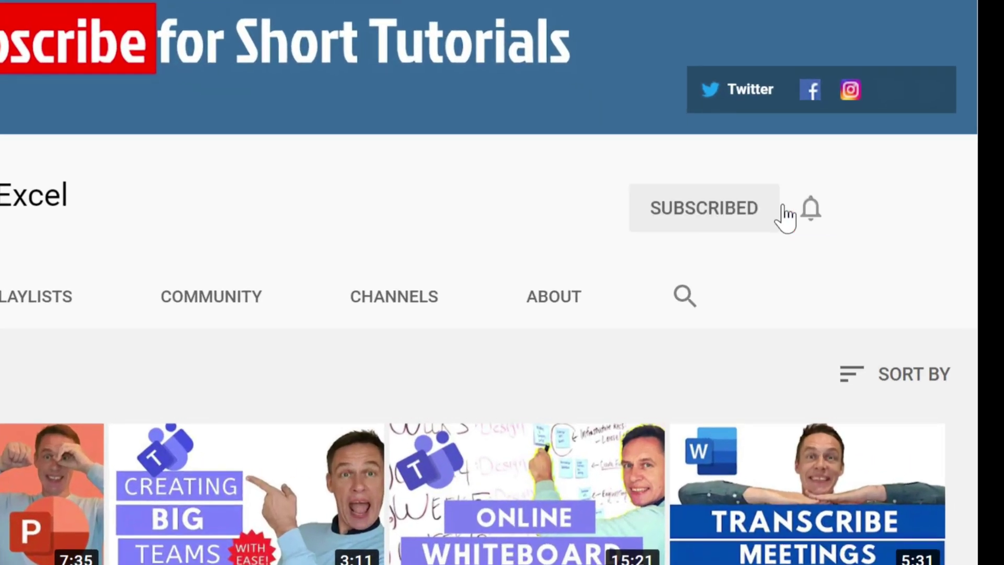
Step: Turn on all notifications for the subscribed channel
click(810, 213)
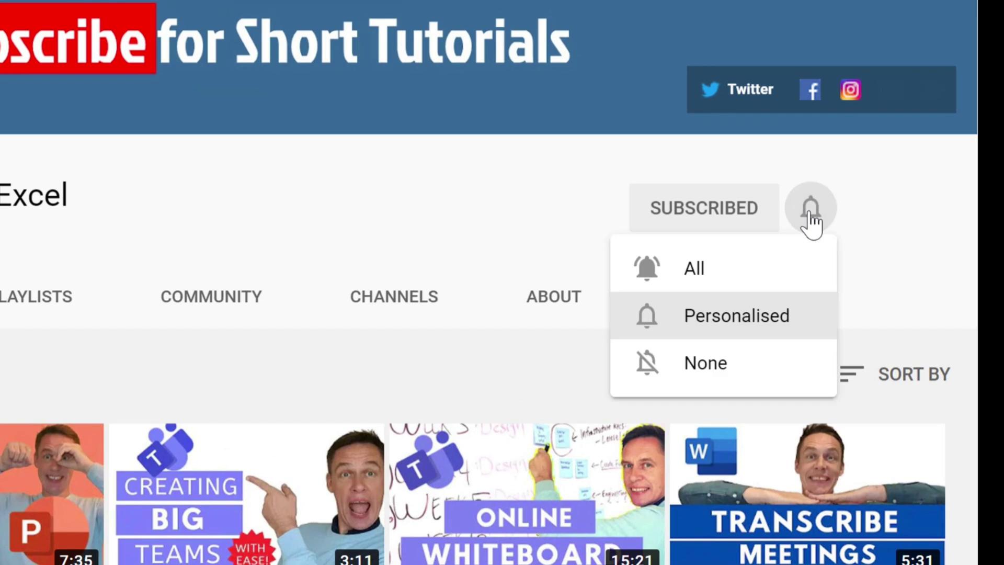
click(795, 265)
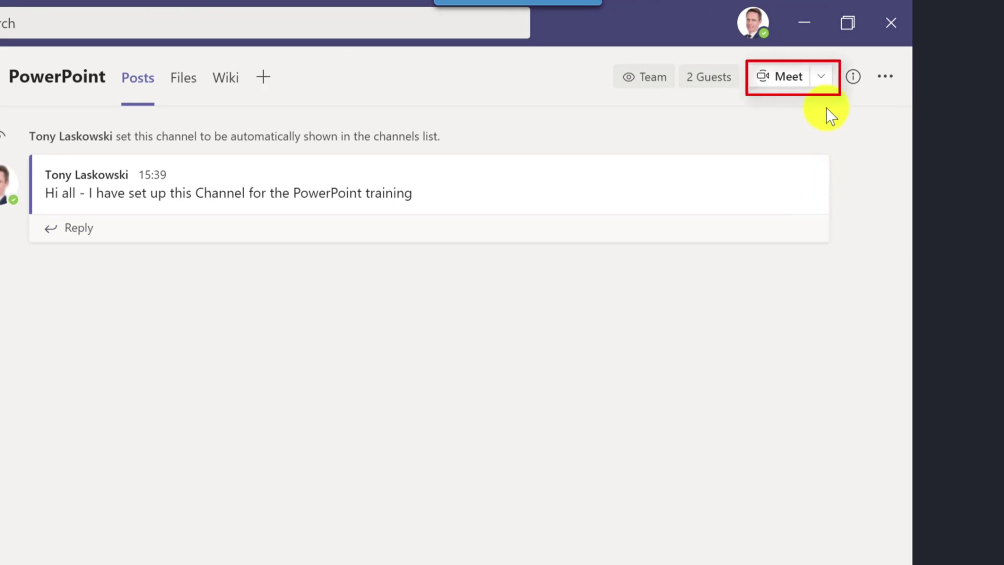
click(826, 78)
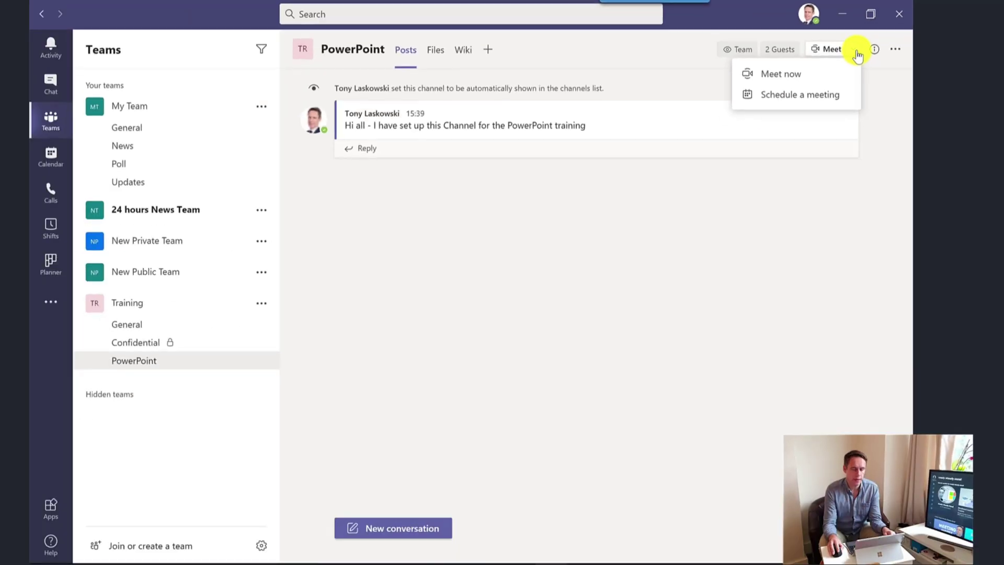
click(858, 52)
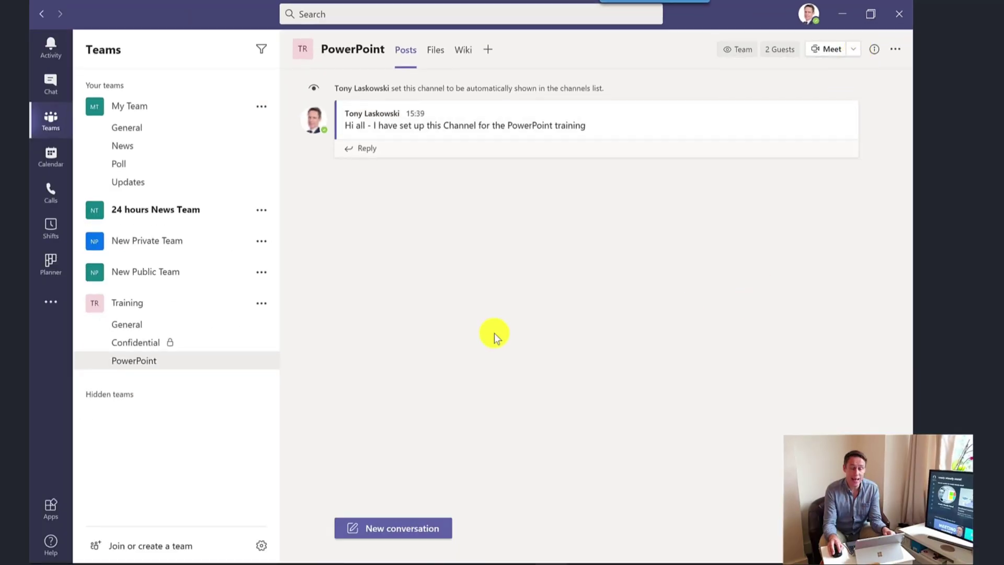
Step: Start a new calendar meeting titled PowerPoint Course Review for 3 Oct 2020, 16:00 to 16:30
click(51, 157)
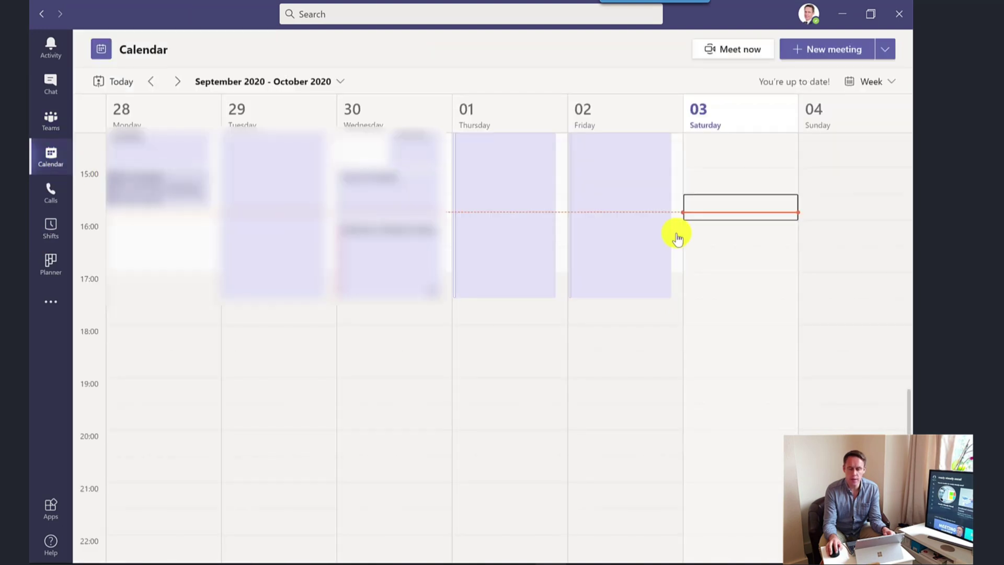
click(814, 49)
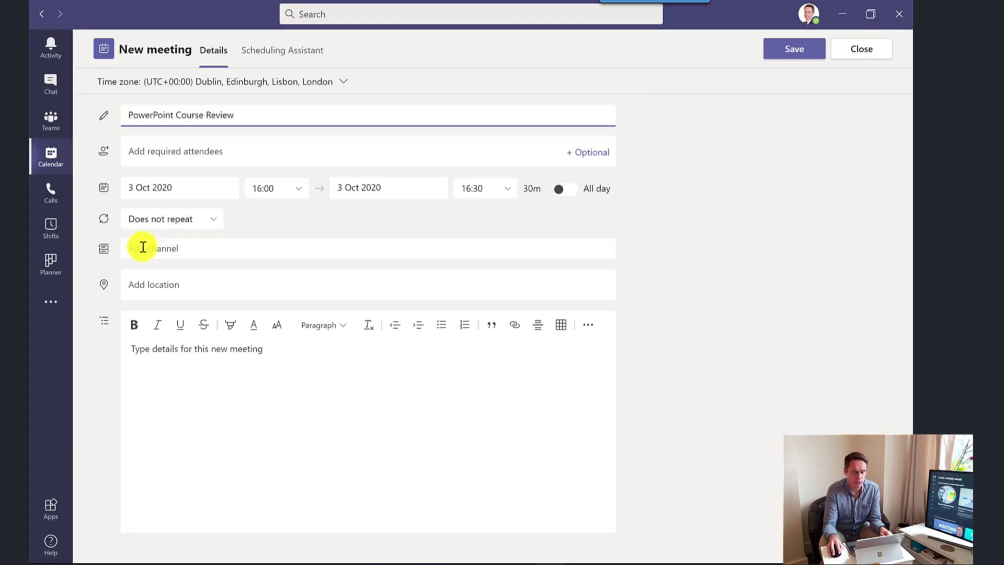
Step: Assign the meeting to the PowerPoint channel of the Training team and send the invitation
click(143, 247)
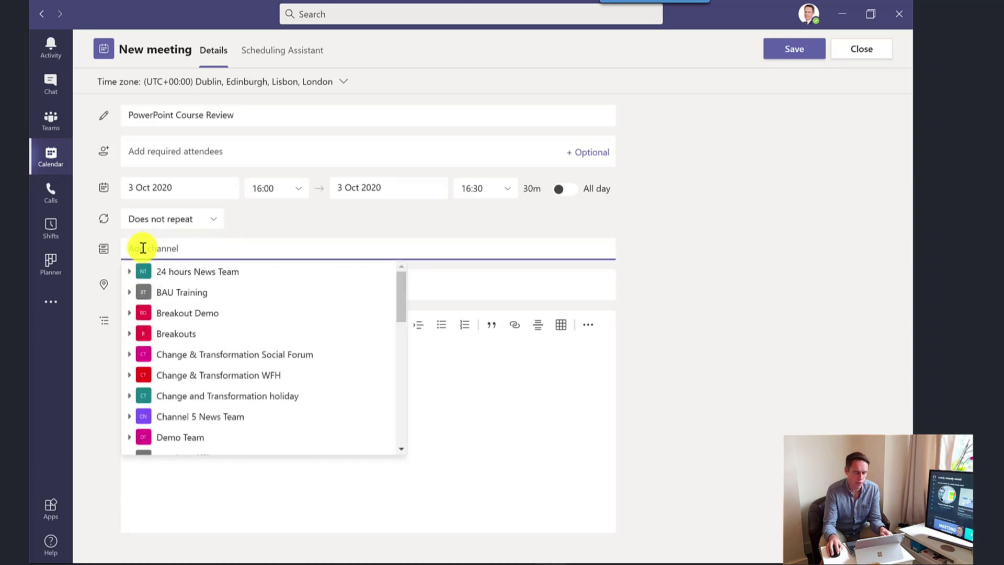
drag(402, 298, 402, 407)
click(130, 331)
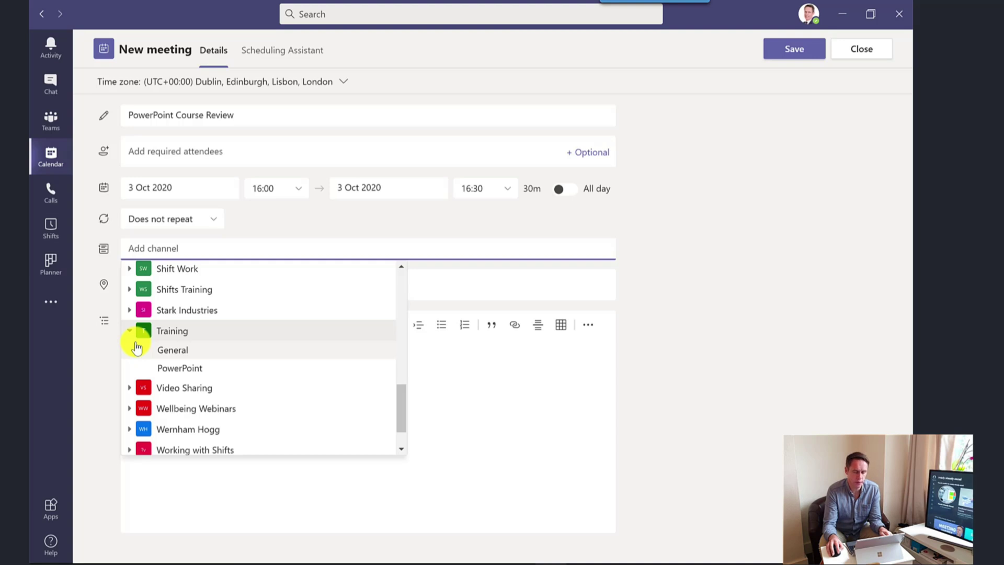
click(189, 371)
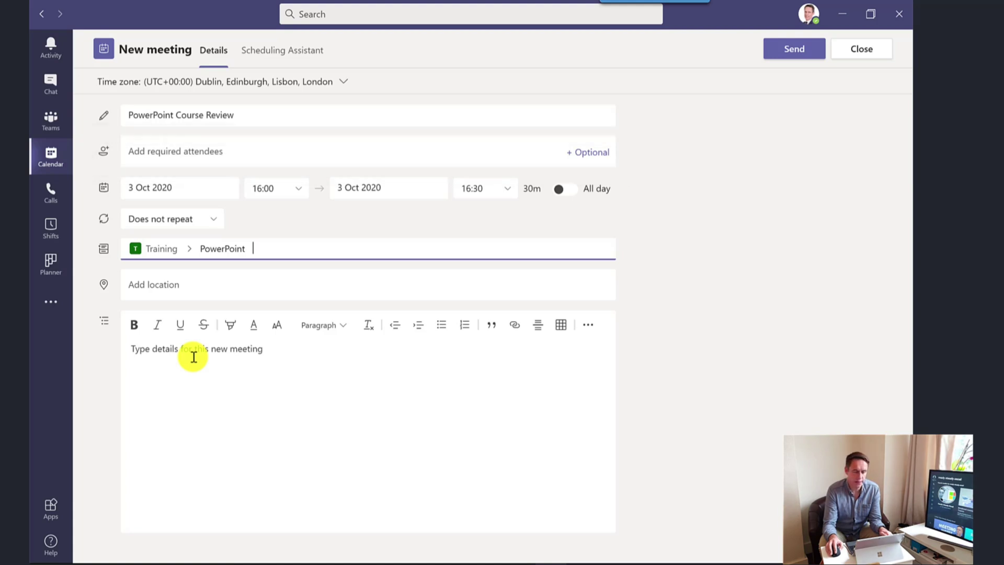
click(794, 49)
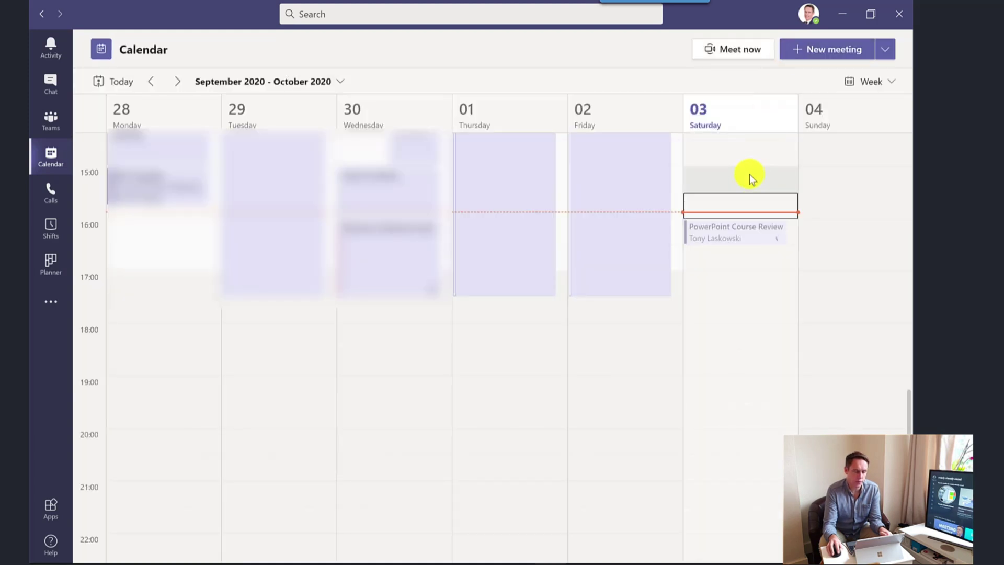
Step: Check the meeting post in the PowerPoint channel and open the meeting options of PowerPoint Course Review from the calendar
click(51, 120)
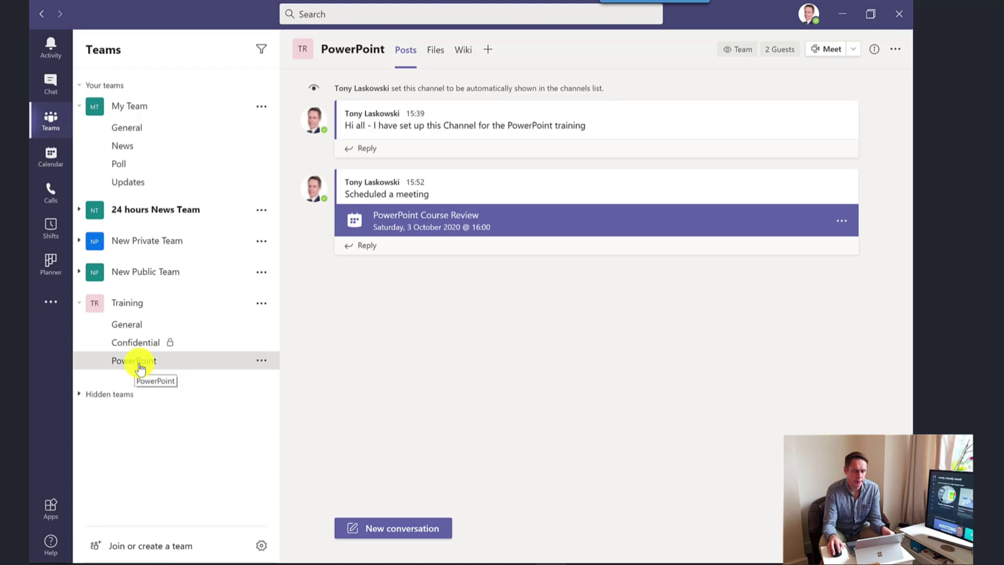
click(56, 156)
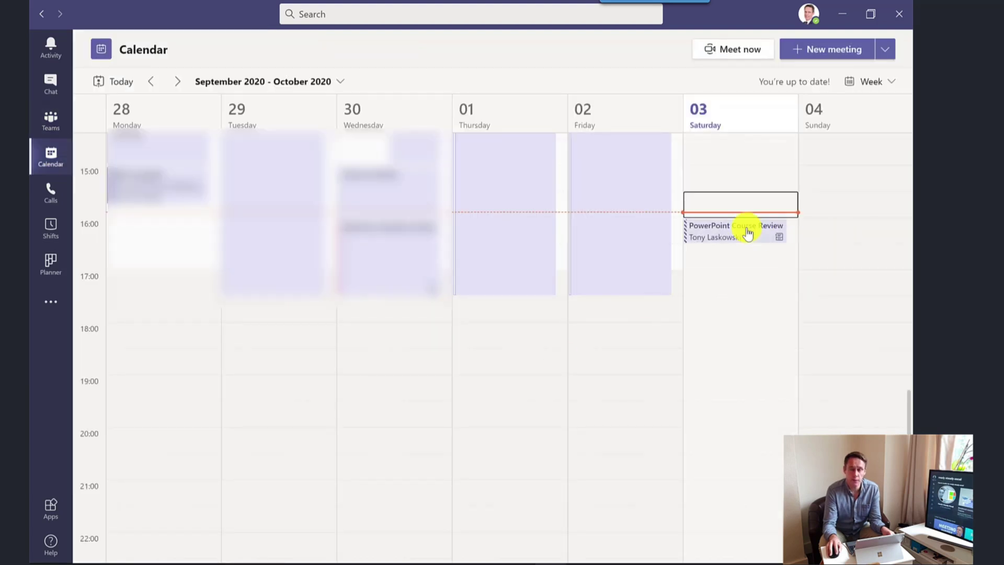
click(724, 232)
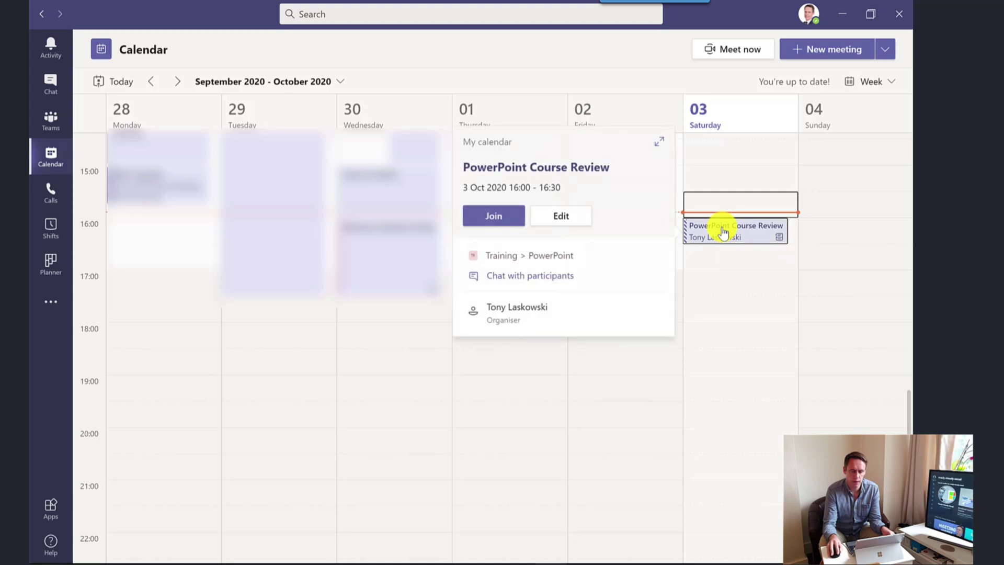
click(577, 225)
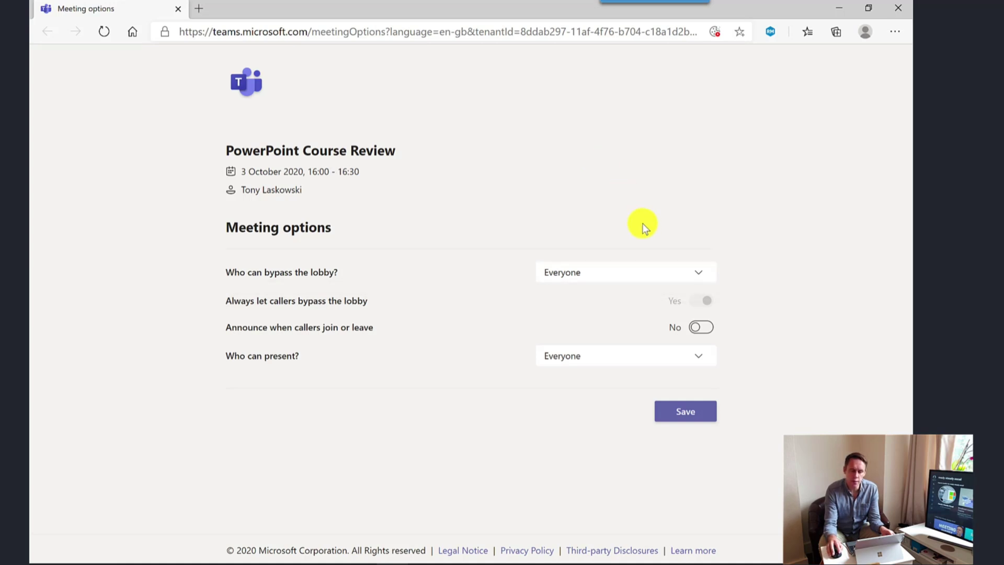
Step: Set both who can bypass the lobby and who can present to Only me, and save the meeting options
click(648, 283)
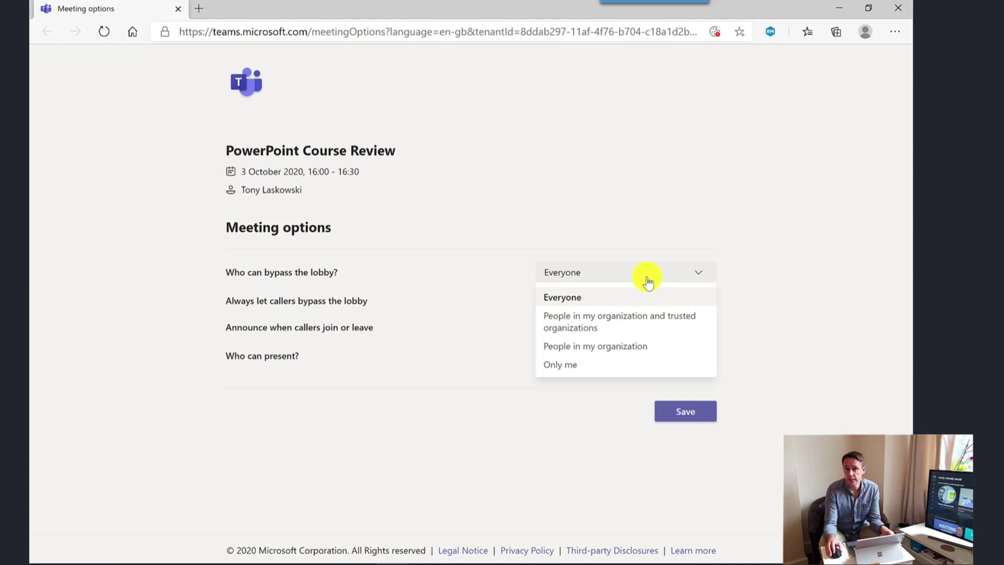
click(564, 366)
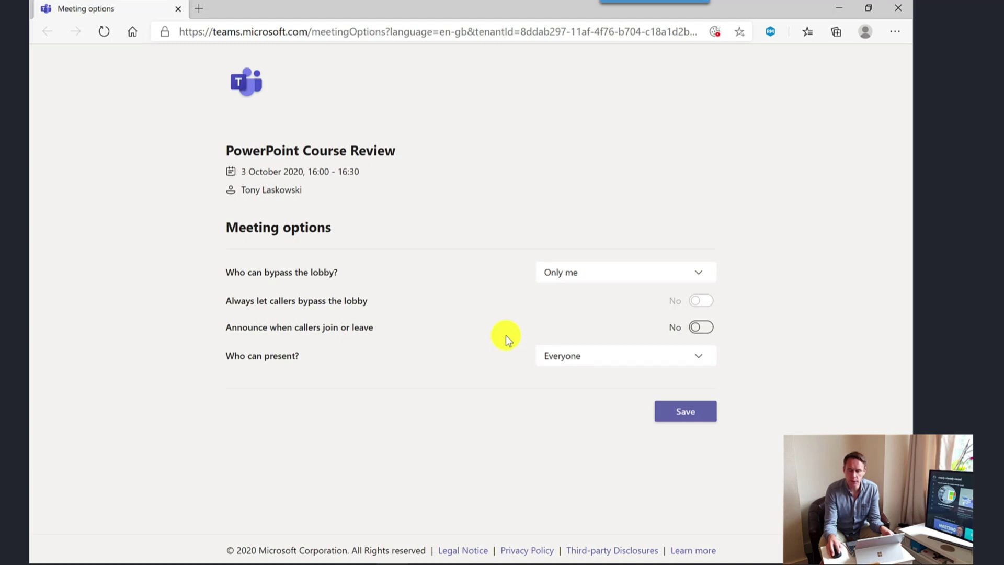
click(708, 333)
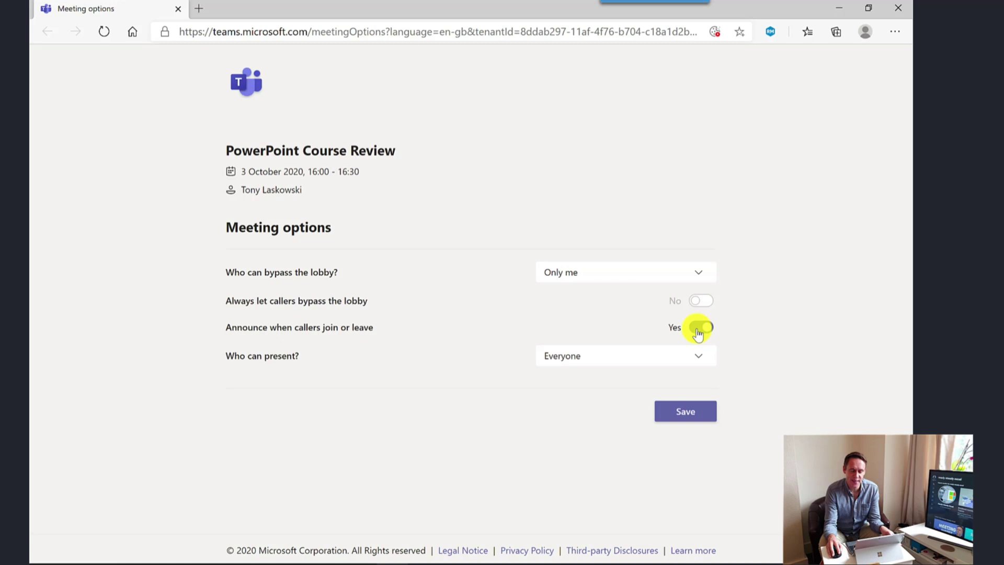
click(698, 333)
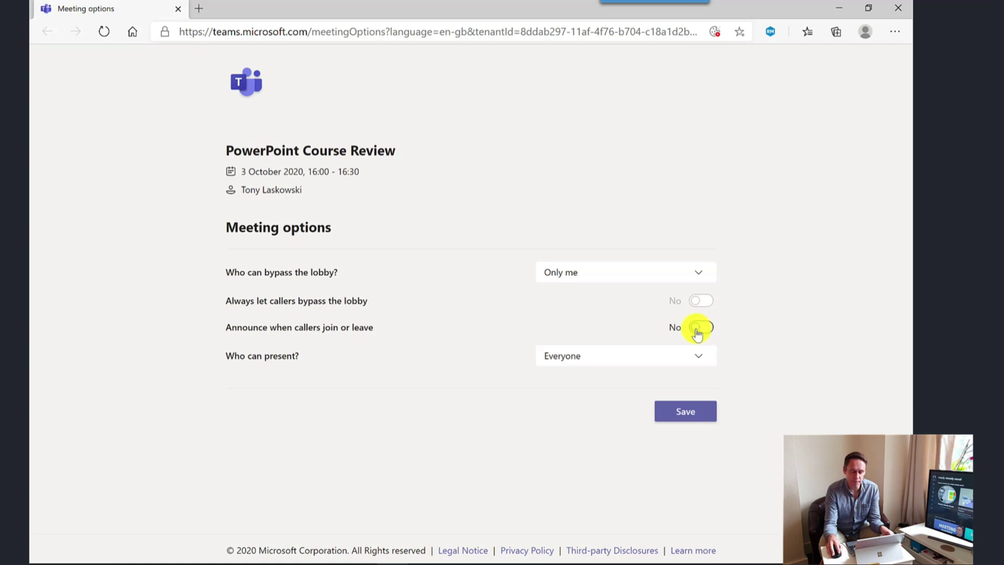
click(650, 367)
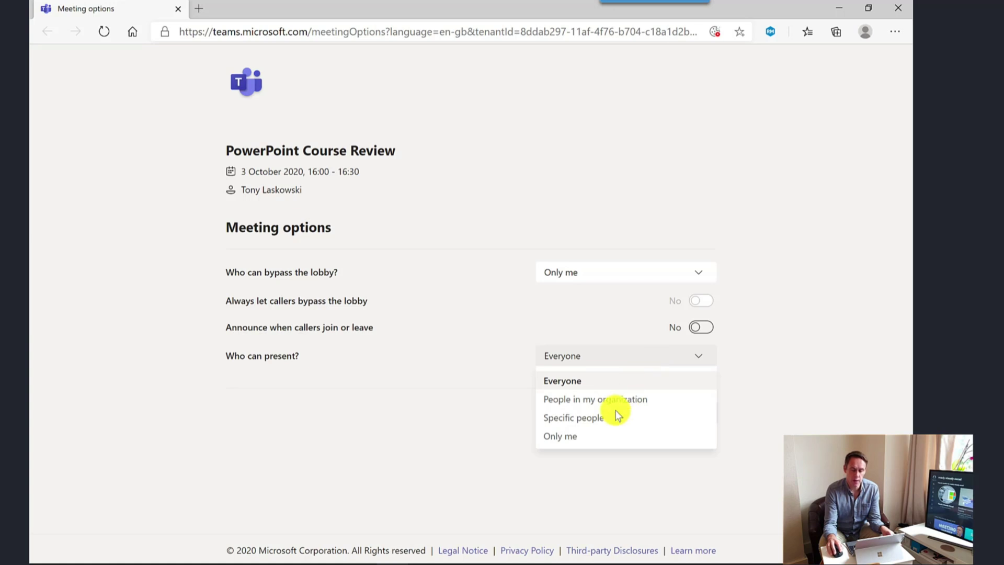
click(574, 434)
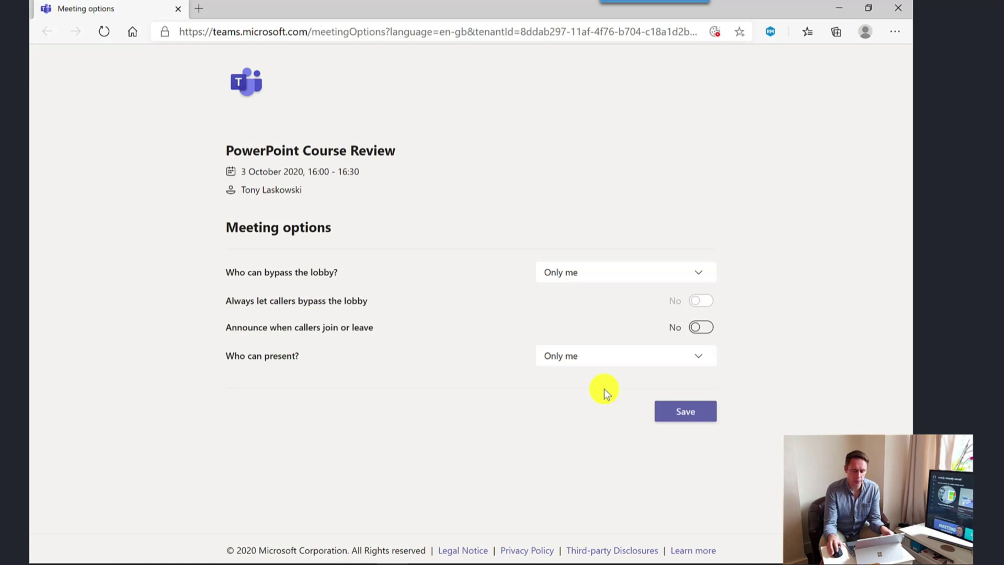
click(683, 417)
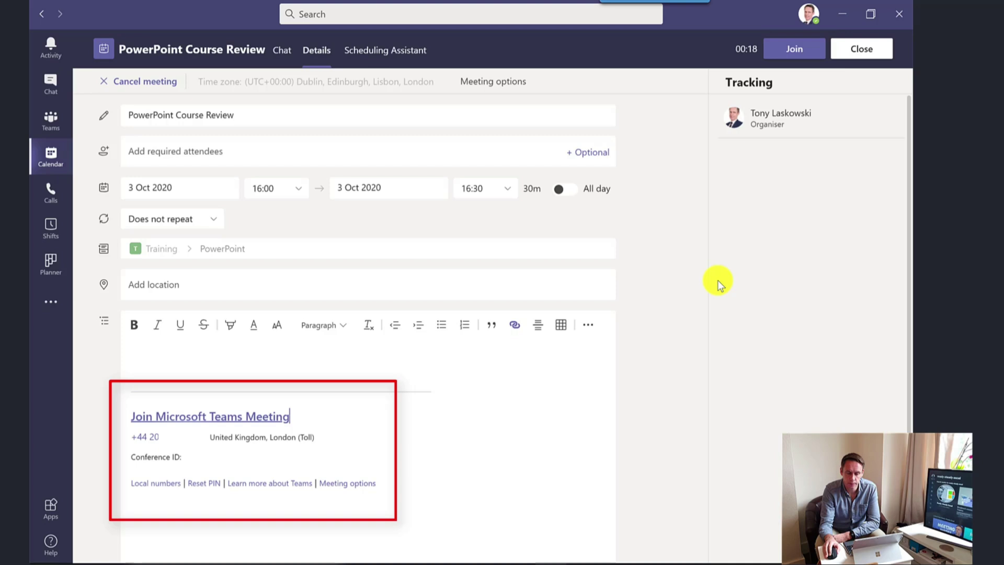
Step: Join the PowerPoint Course Review meeting and show the participants waiting in the lobby
click(792, 54)
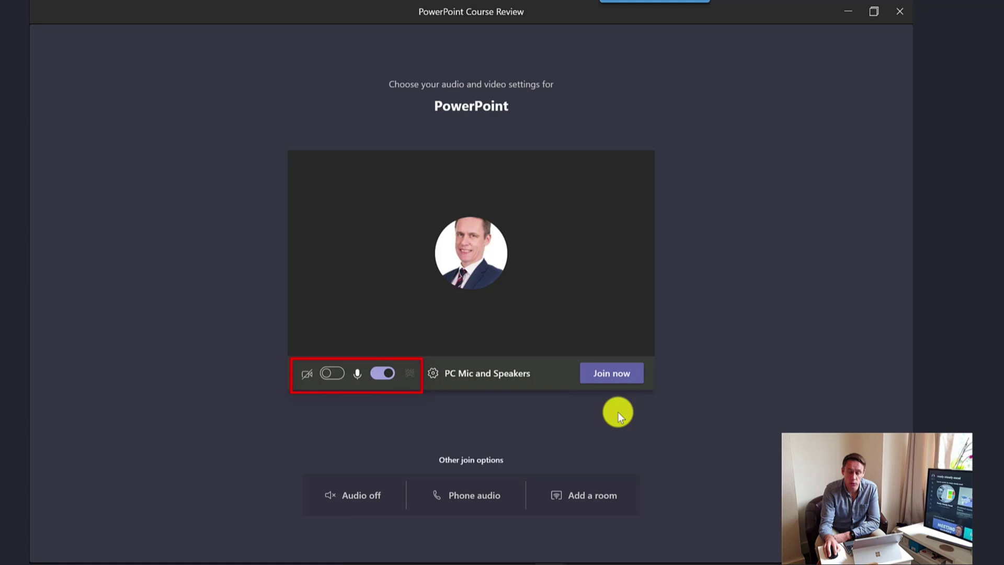
click(617, 376)
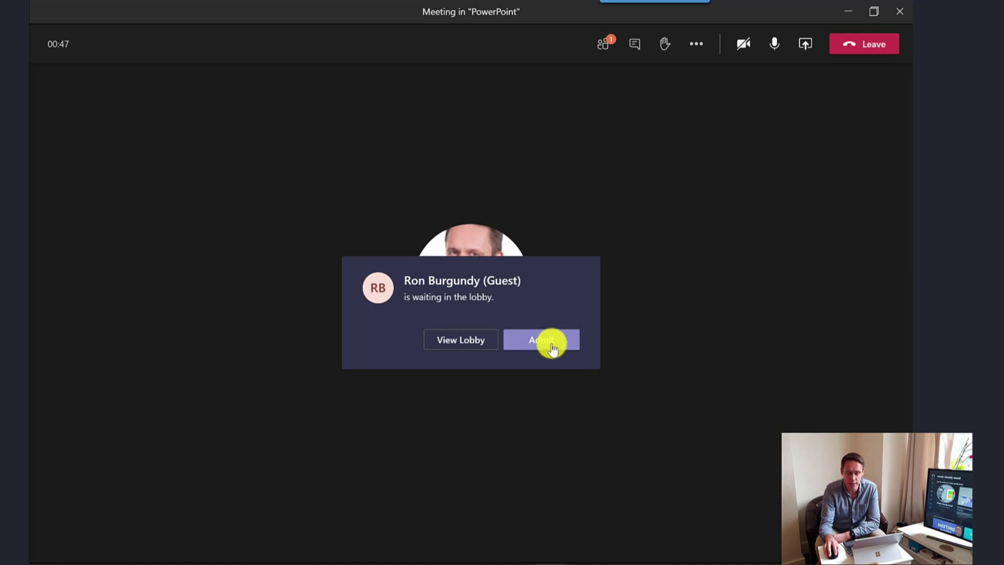
click(461, 340)
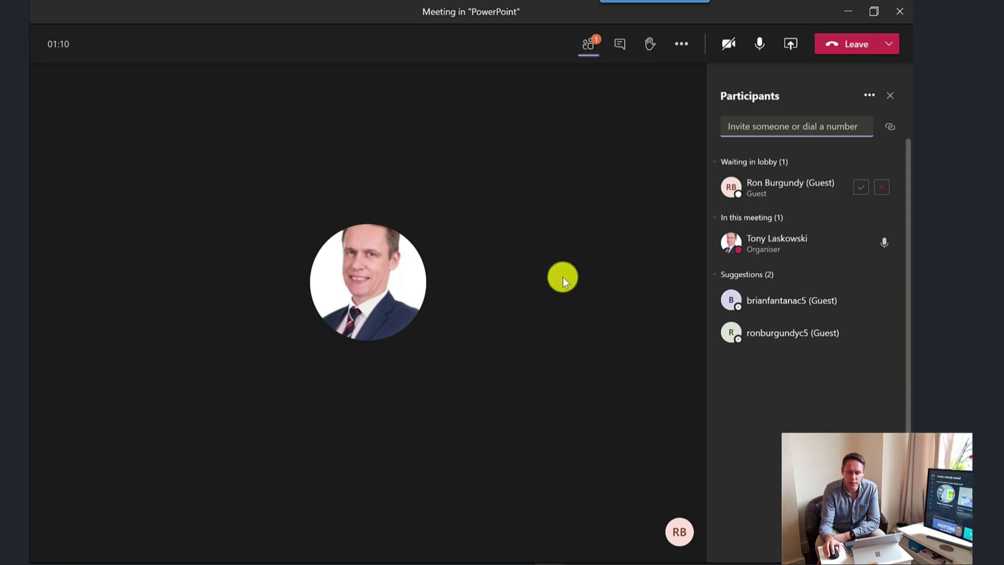
Step: Share the Ready Steady Excel presentation from the computer and prevent participants from moving through it on their own
click(790, 45)
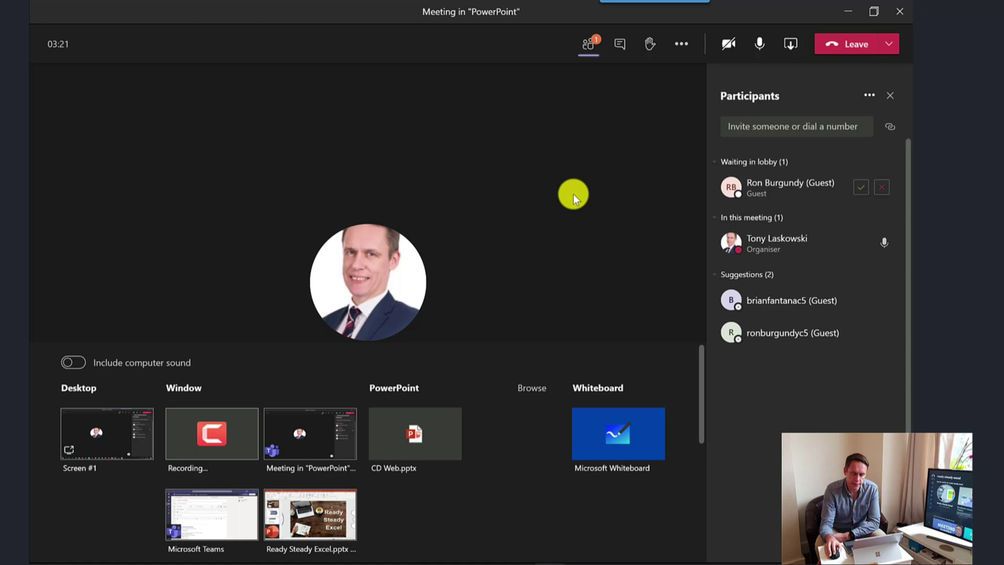
click(529, 388)
click(526, 418)
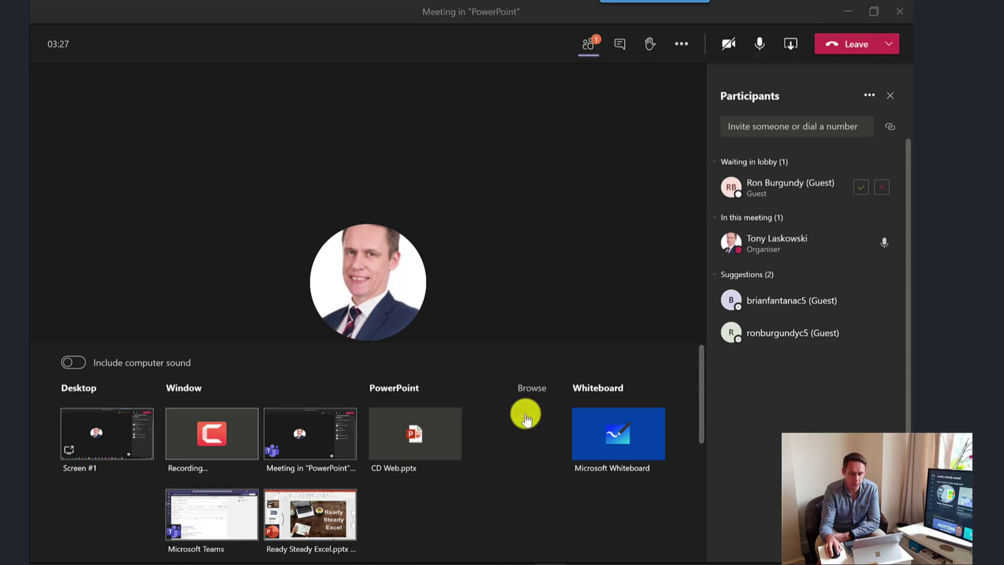
click(189, 104)
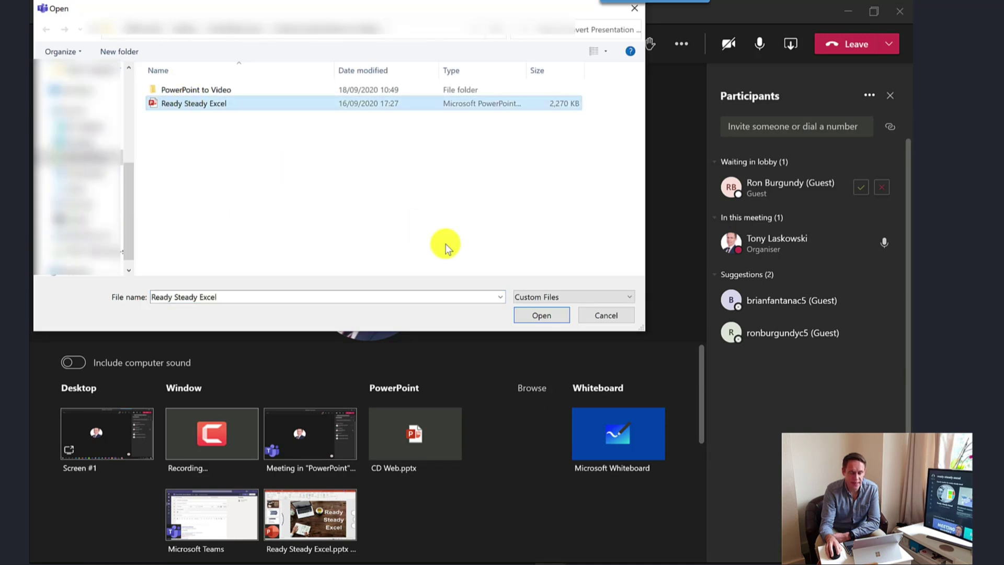
click(542, 317)
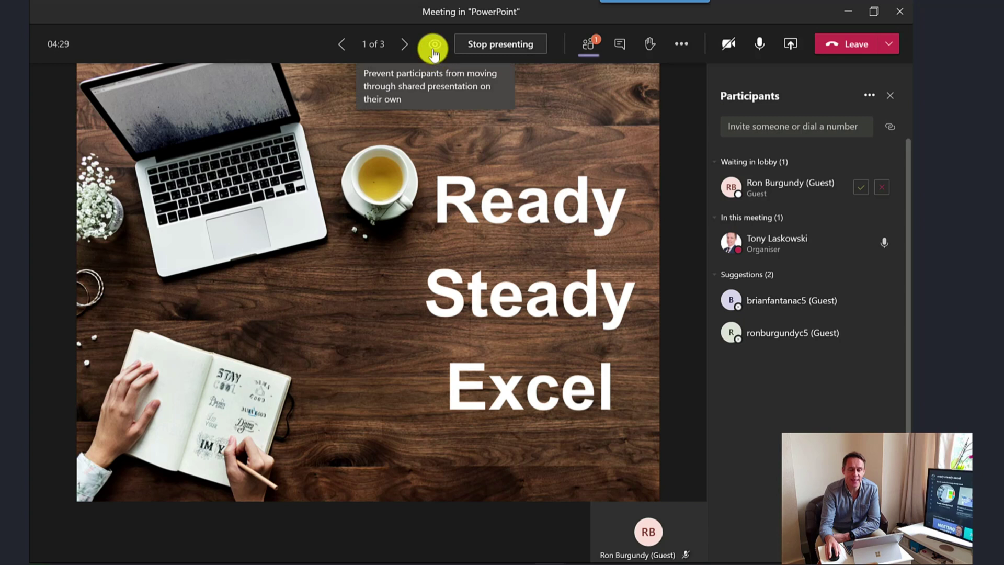
click(434, 47)
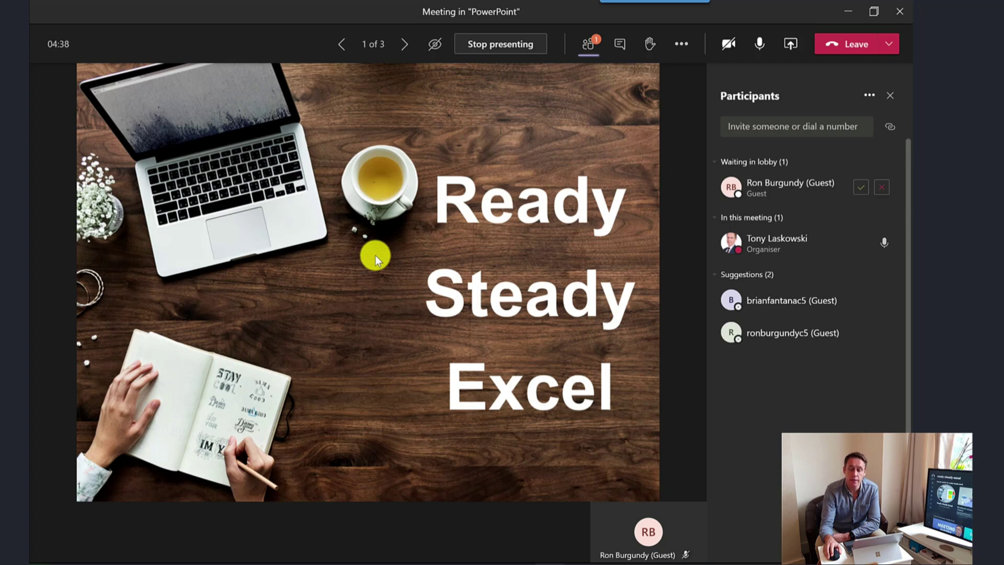
Step: Show the meeting chat and admit the guest waiting in the lobby
click(623, 48)
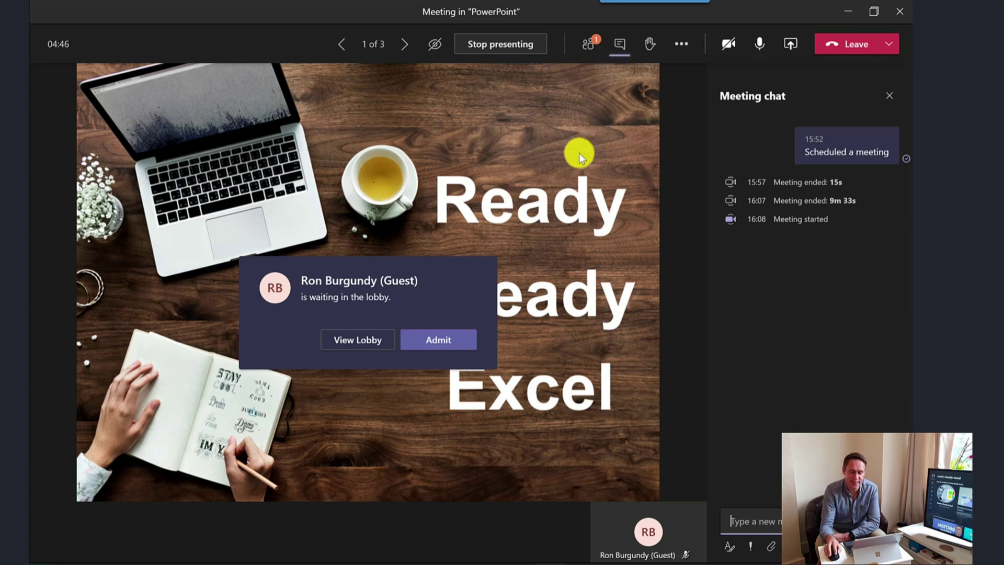
click(458, 344)
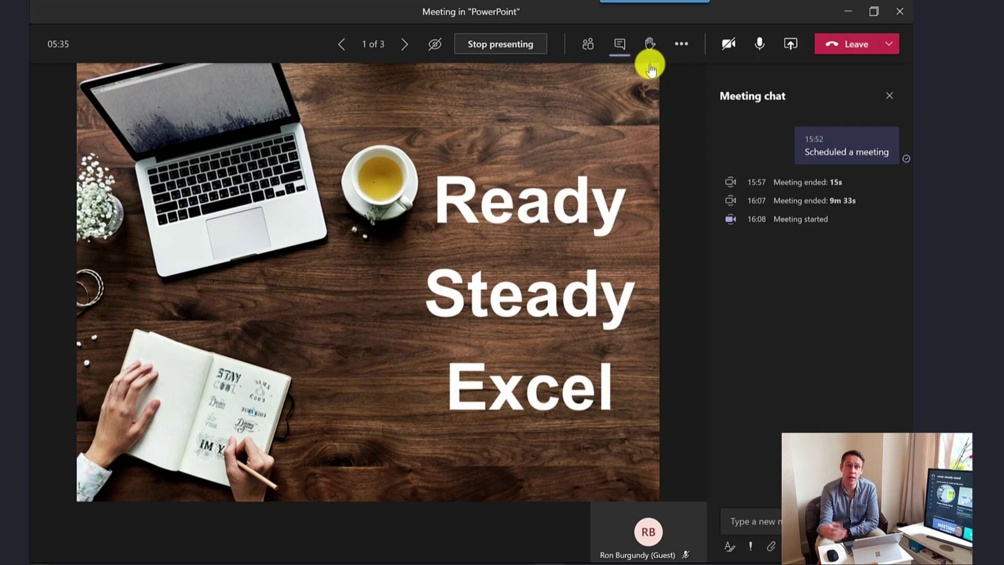
click(678, 46)
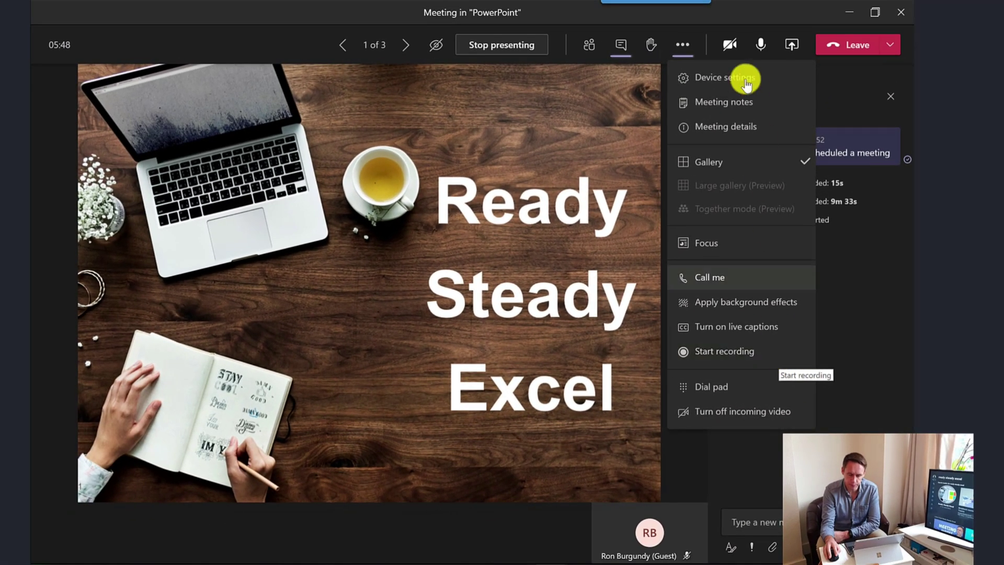
click(418, 231)
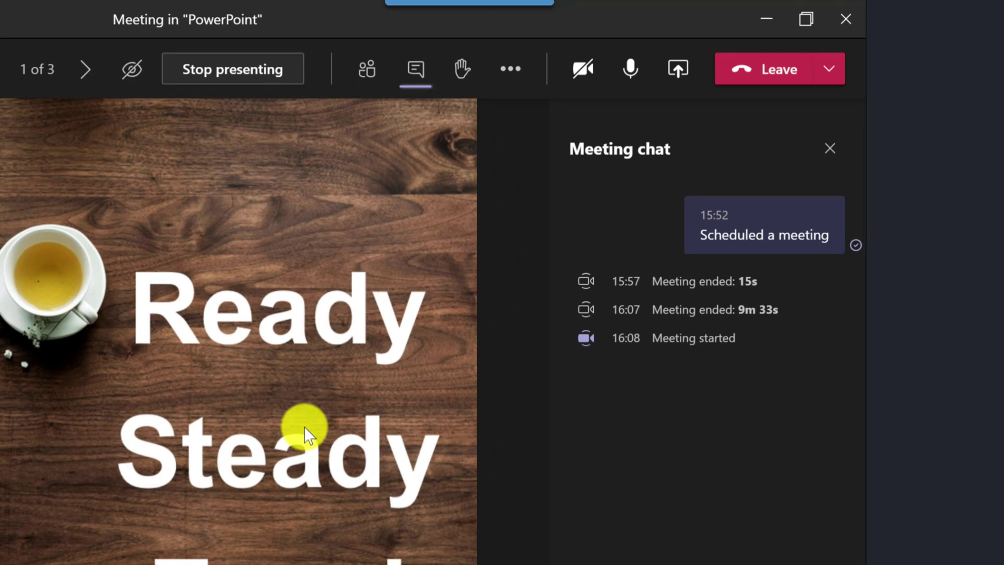
click(834, 74)
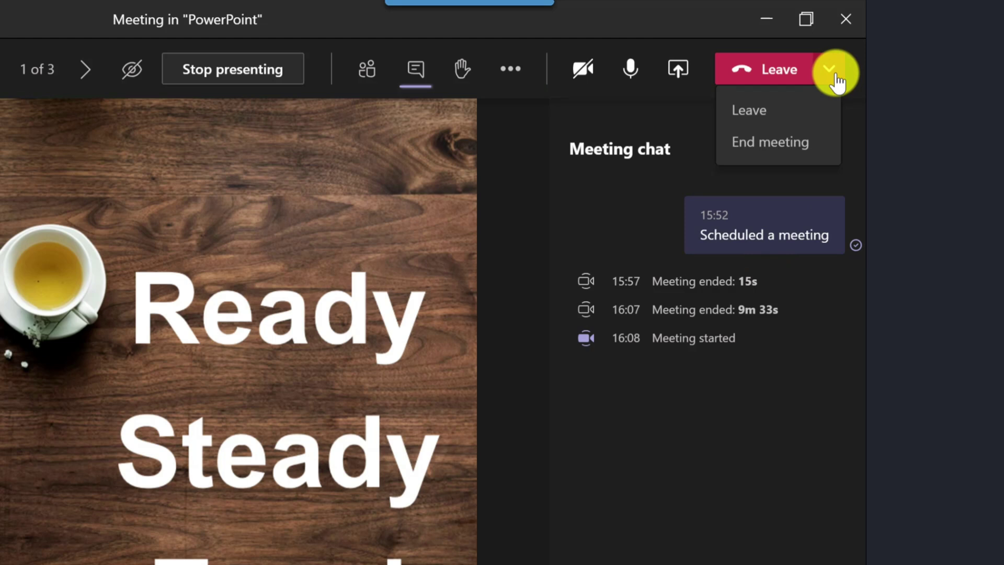
click(837, 81)
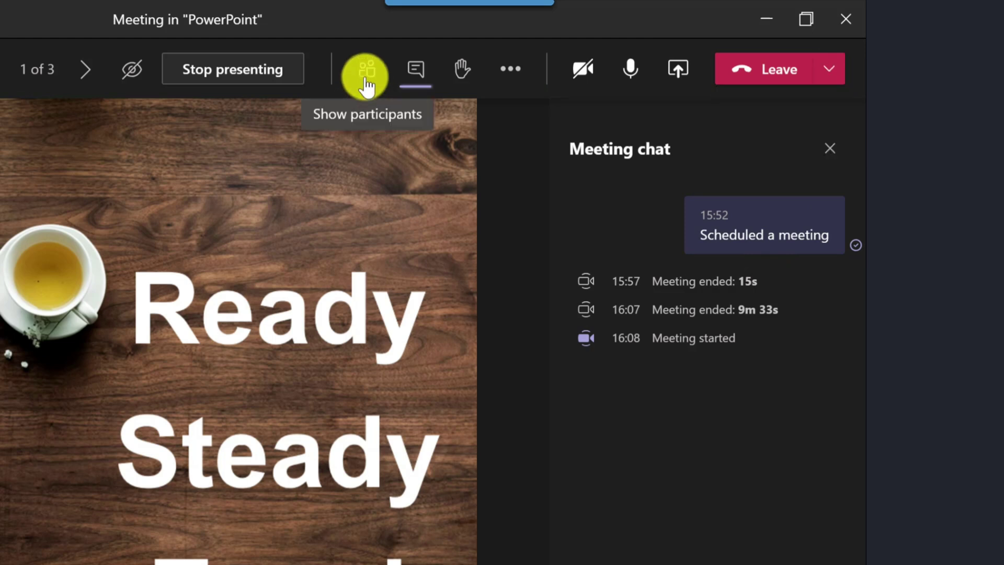
Step: Show the participants and examine the actions available for the guest attendee and for the whole participant list
click(367, 78)
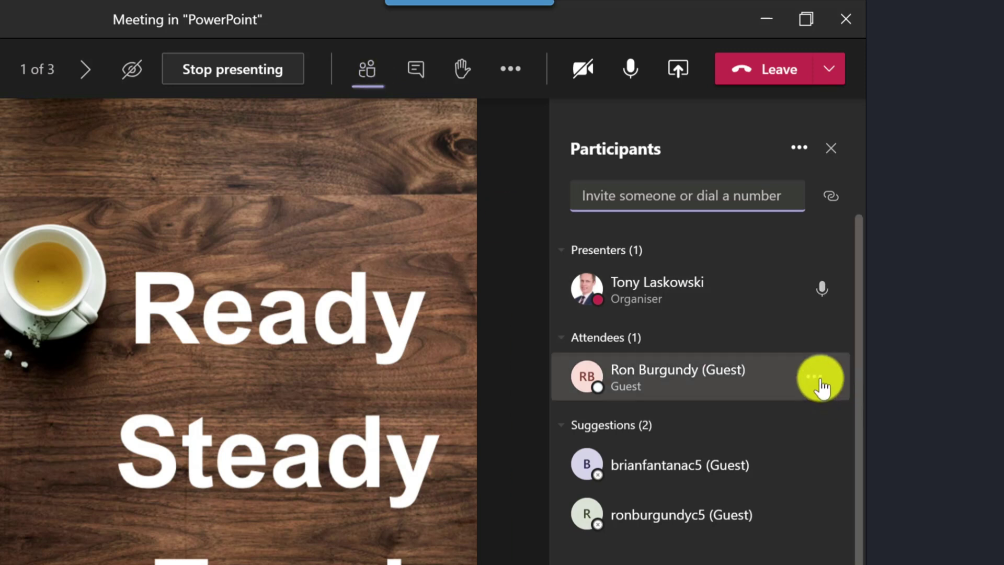
click(816, 385)
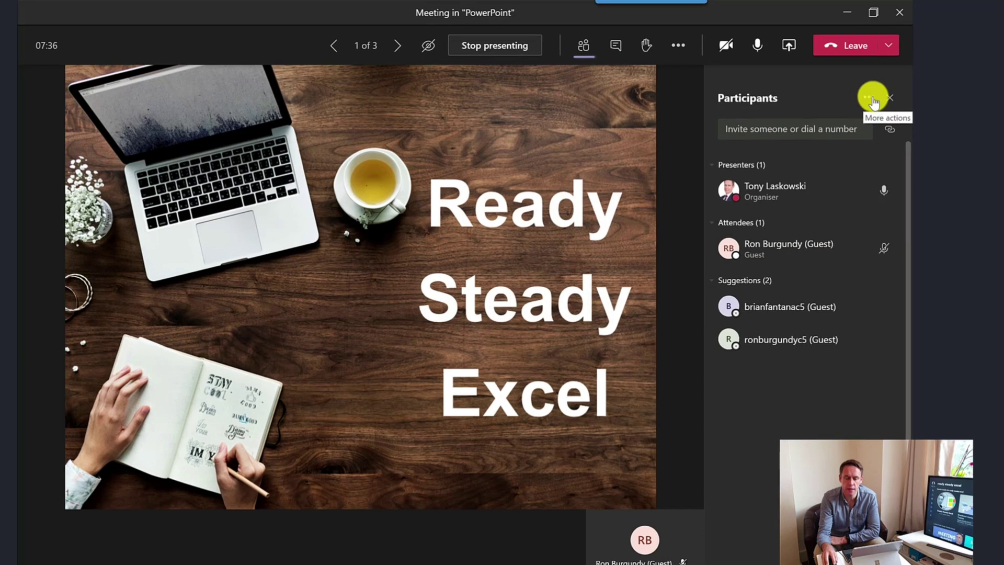
click(878, 99)
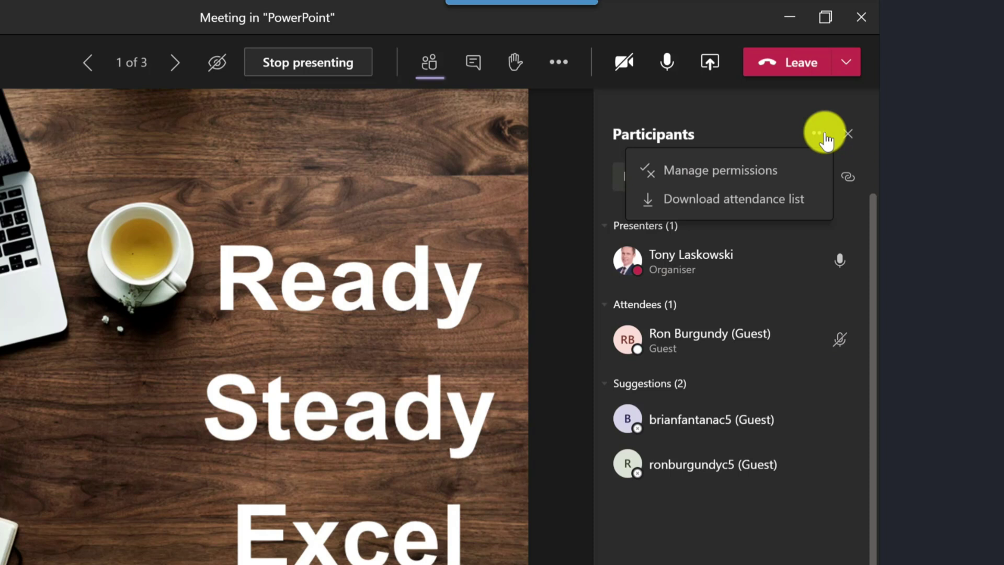
click(820, 134)
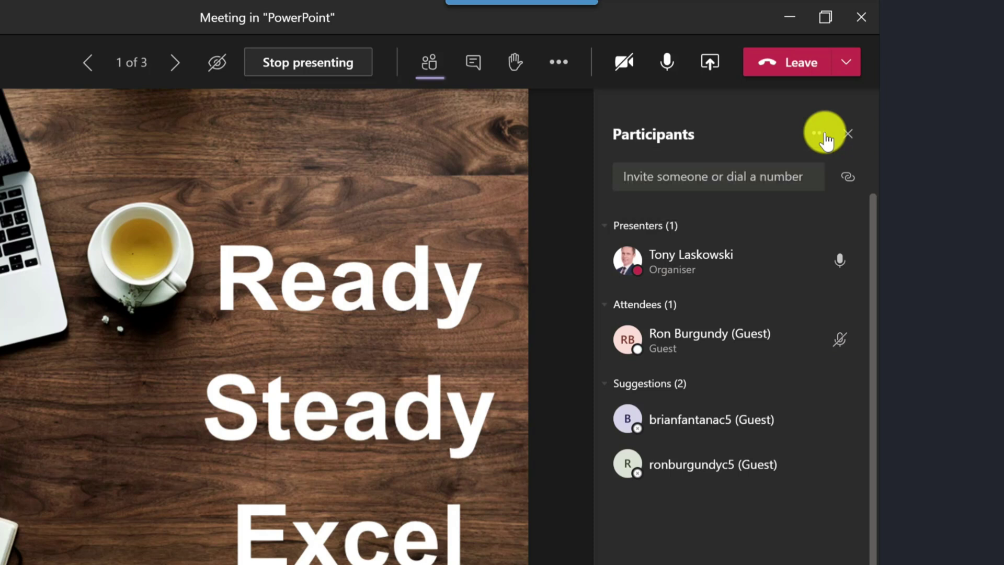
Step: Open the additional actions of the ongoing meeting
click(567, 75)
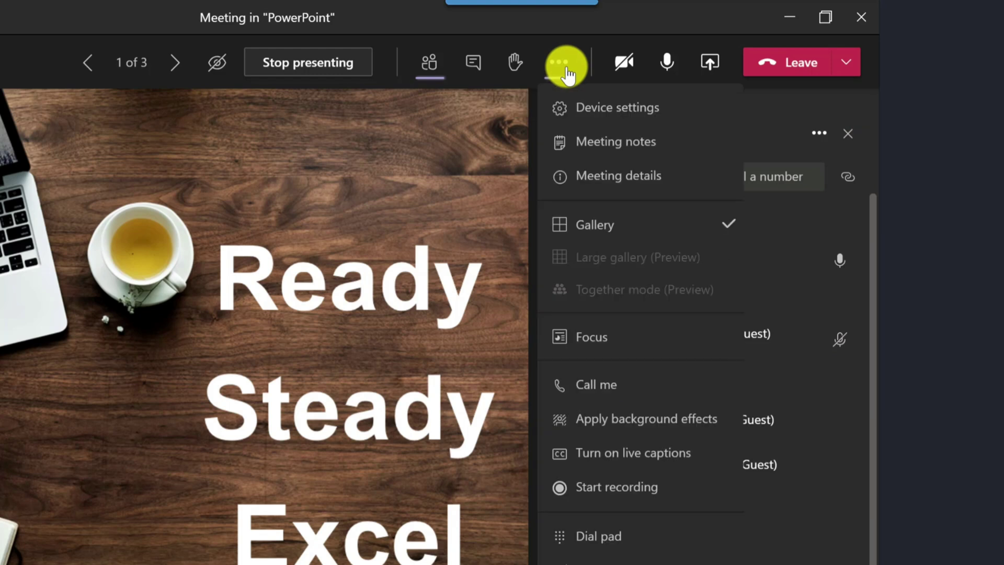